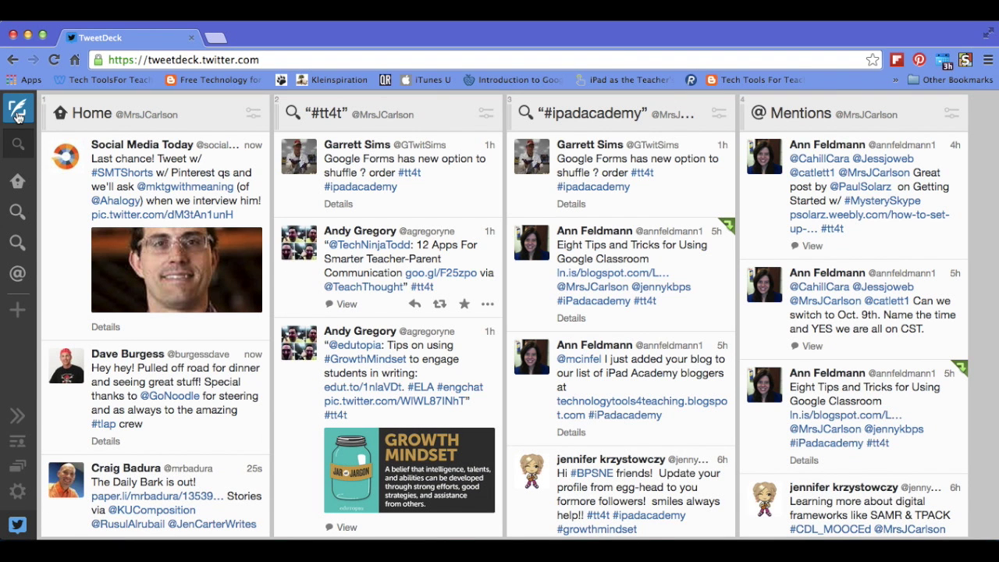
Post the tweet 'Excited to get started with Twitter 101 in the next few days! #tt4t' using the #tt4t suggestion
click(18, 114)
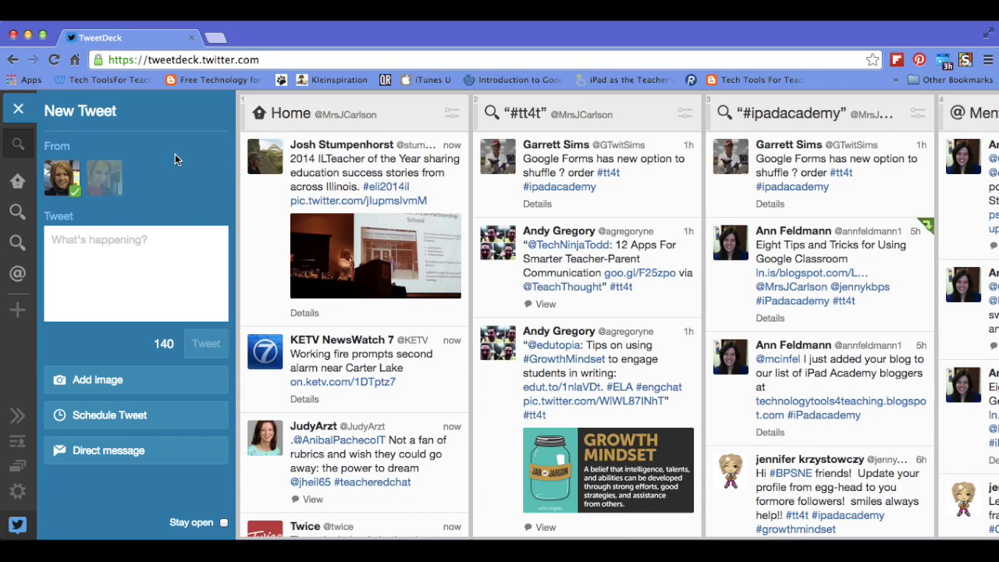
text(Excite)
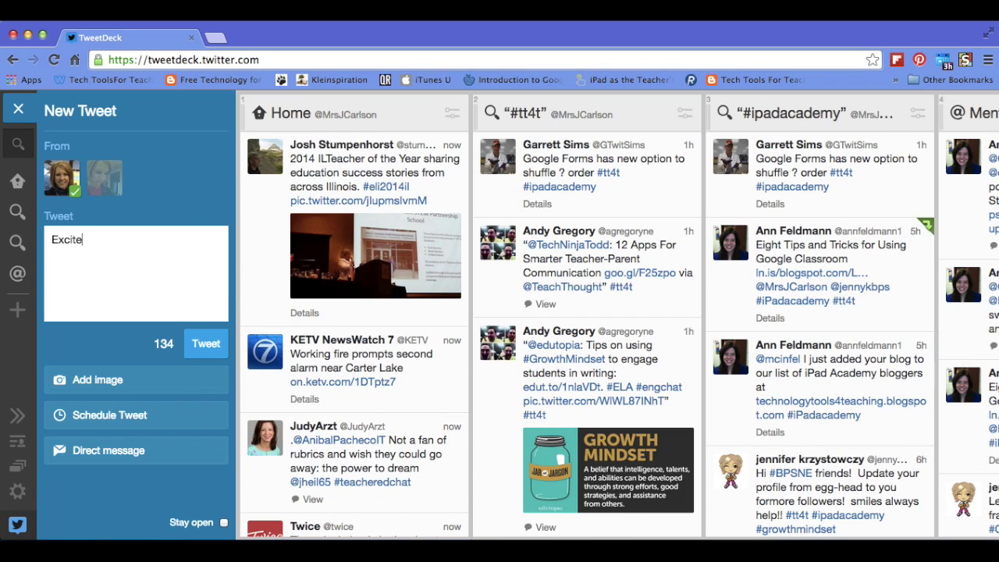
text(d to get started with T)
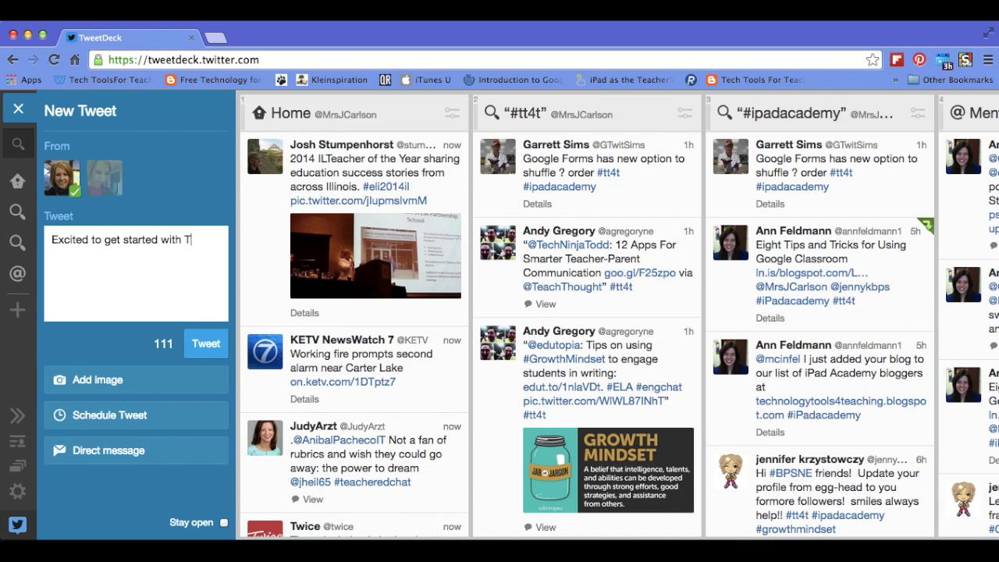
text(witter 101 in the next few)
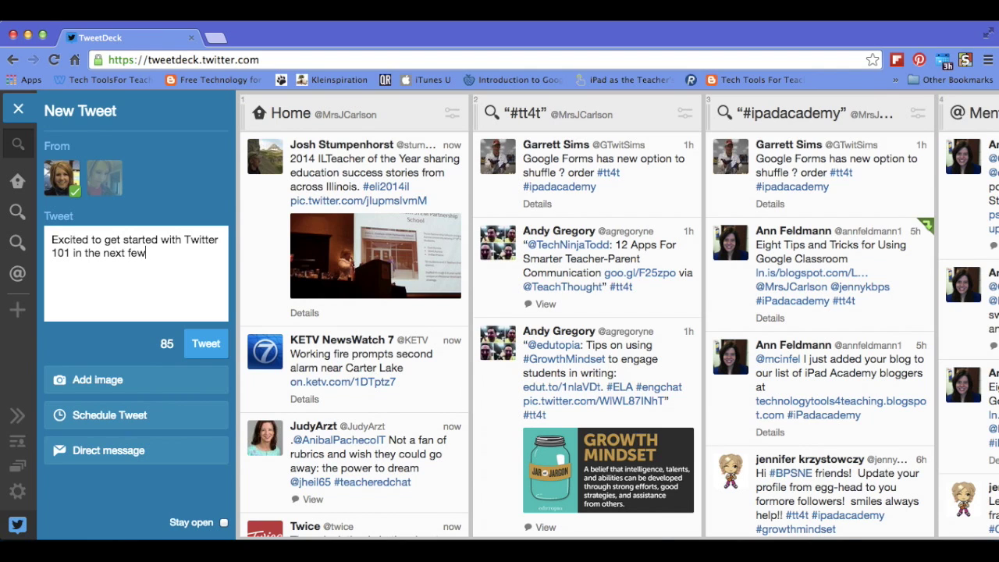
text( days! #tt4t)
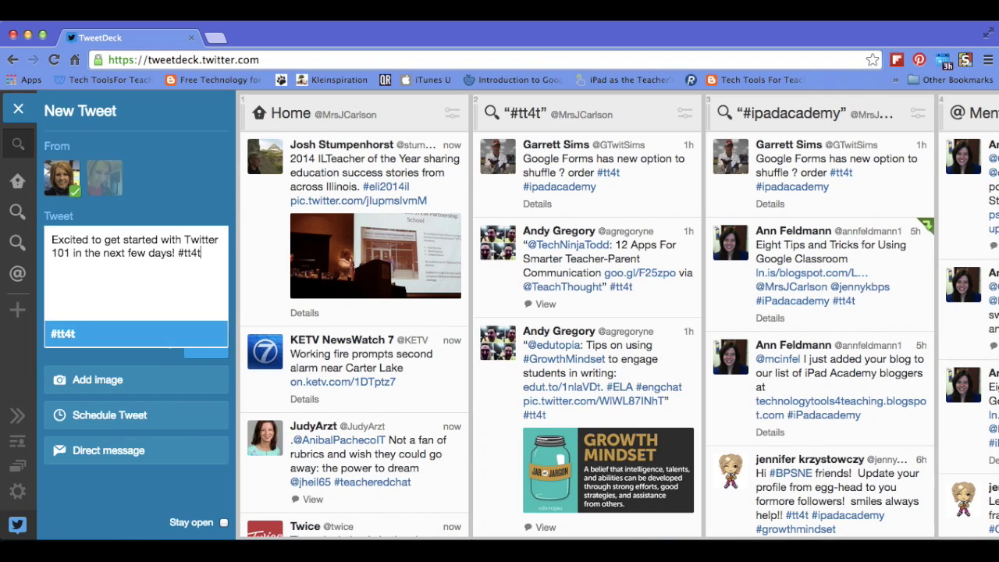
click(113, 334)
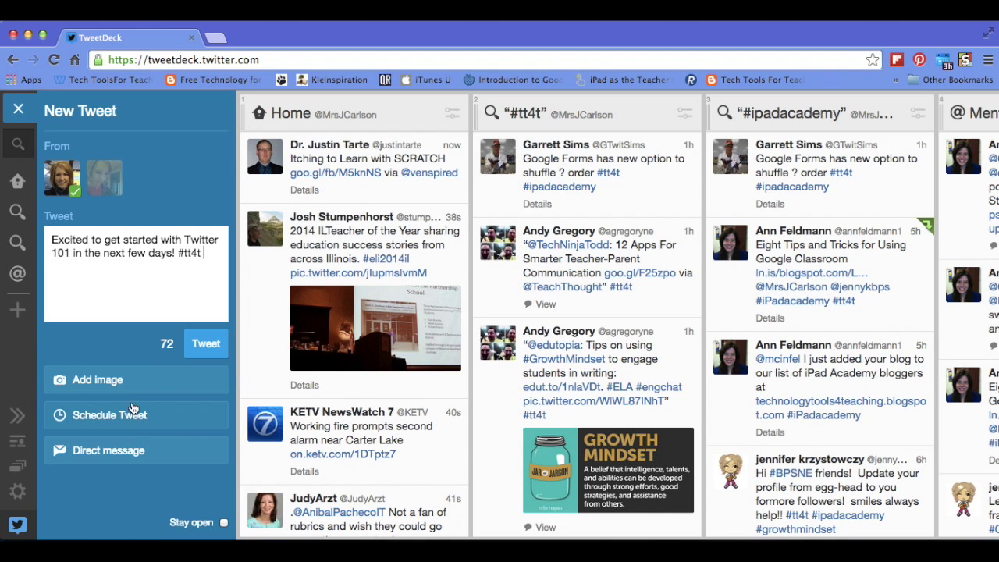
click(207, 345)
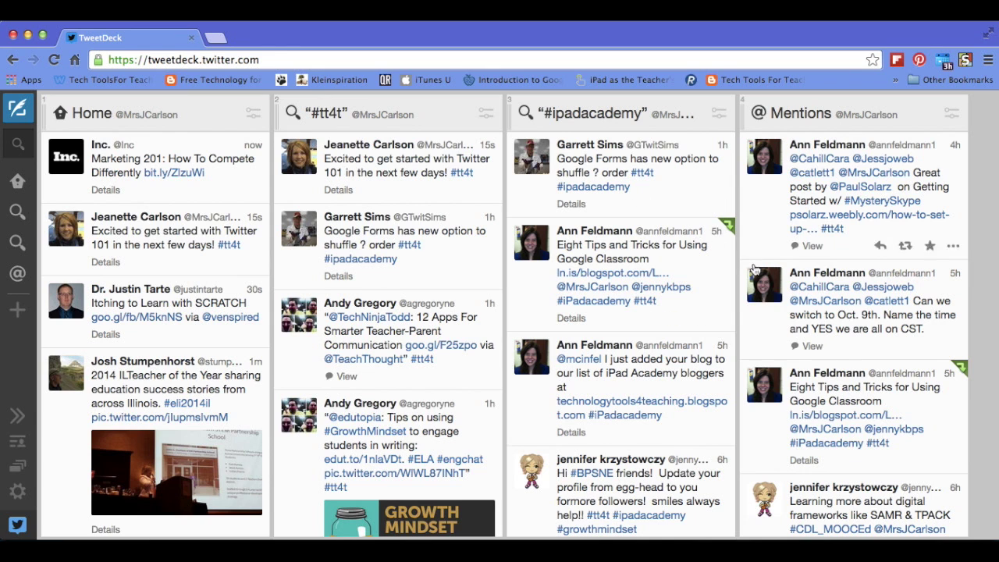
Scroll down the Mentions column with the dashboard columns showing
scroll(778, 330, down, 4)
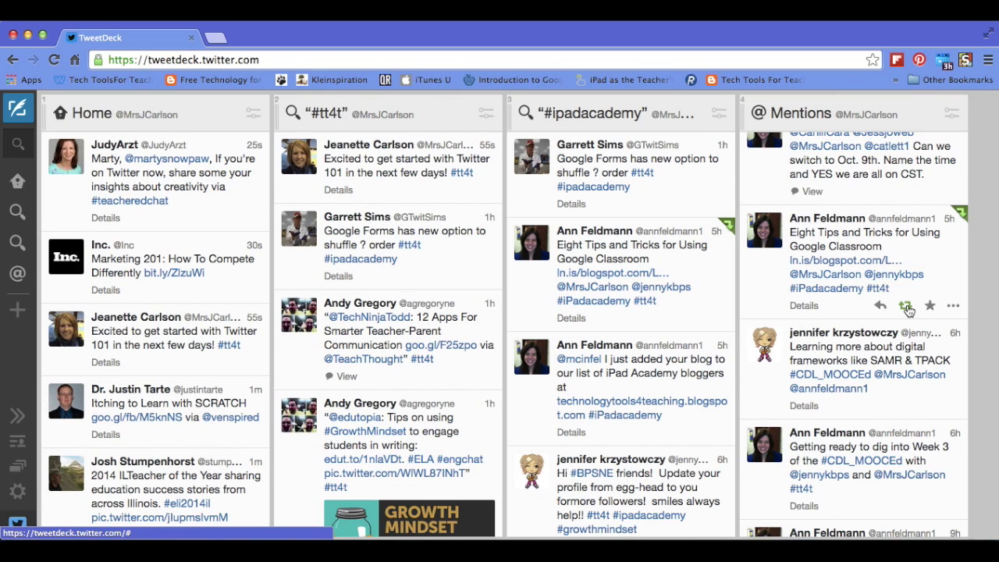
Reply to the Google Classroom tips tweet with 'This is great information for those getting started with Google Classroom.'
click(952, 309)
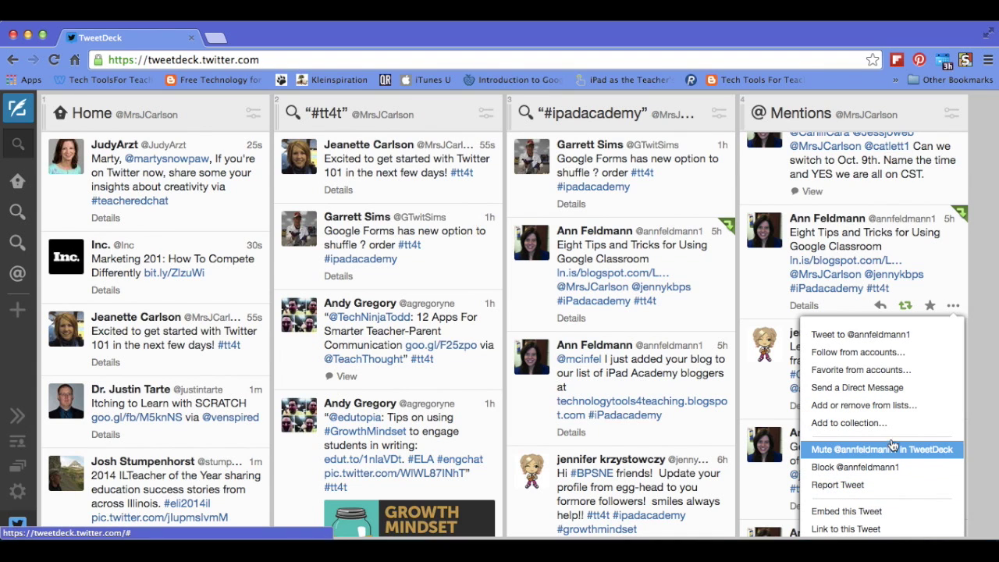
click(880, 307)
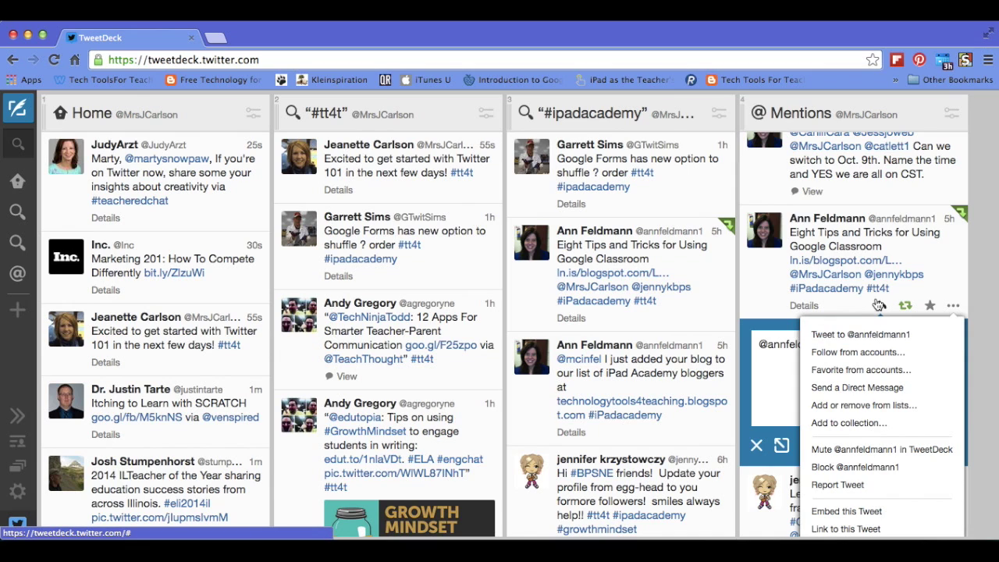
click(955, 306)
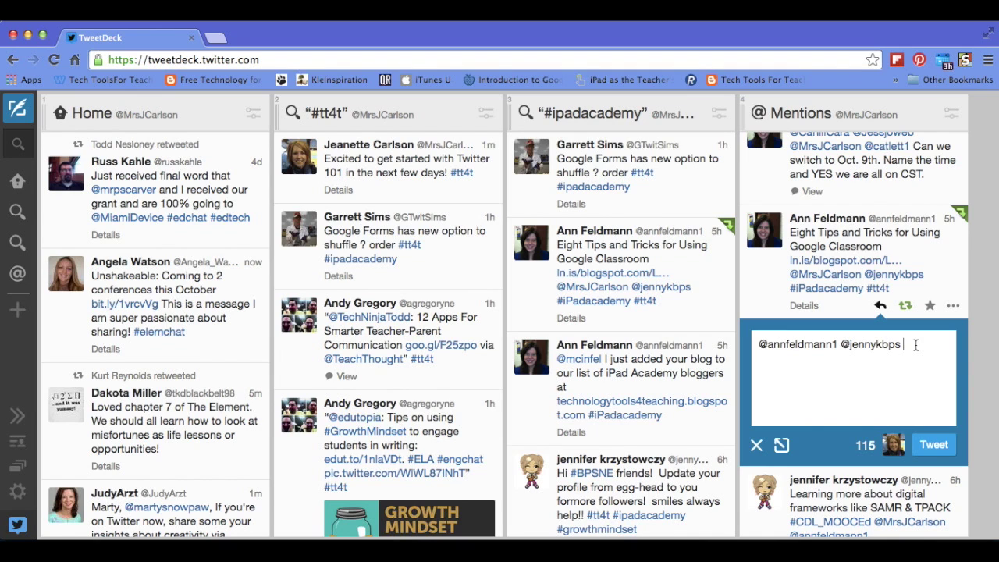
text(This is great informa)
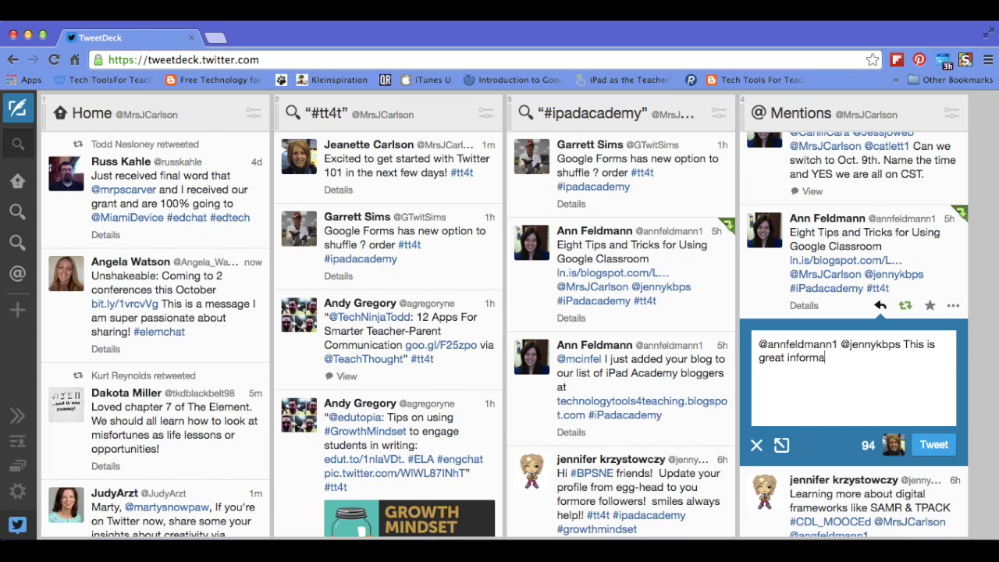
text(tion for those getting with)
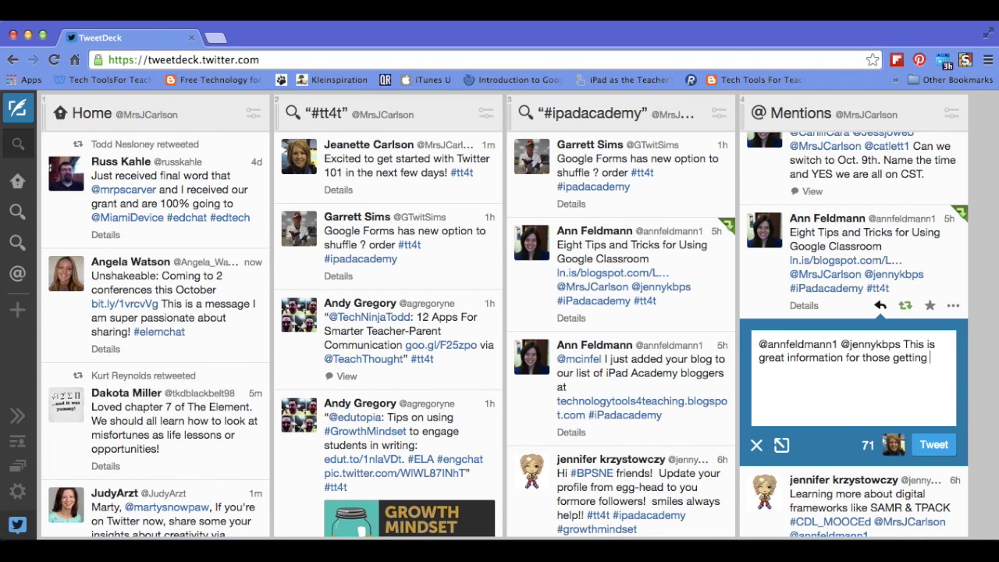
key(BackSpace)
key(BackSpace)
key(BackSpace)
key(BackSpace)
text(started with )
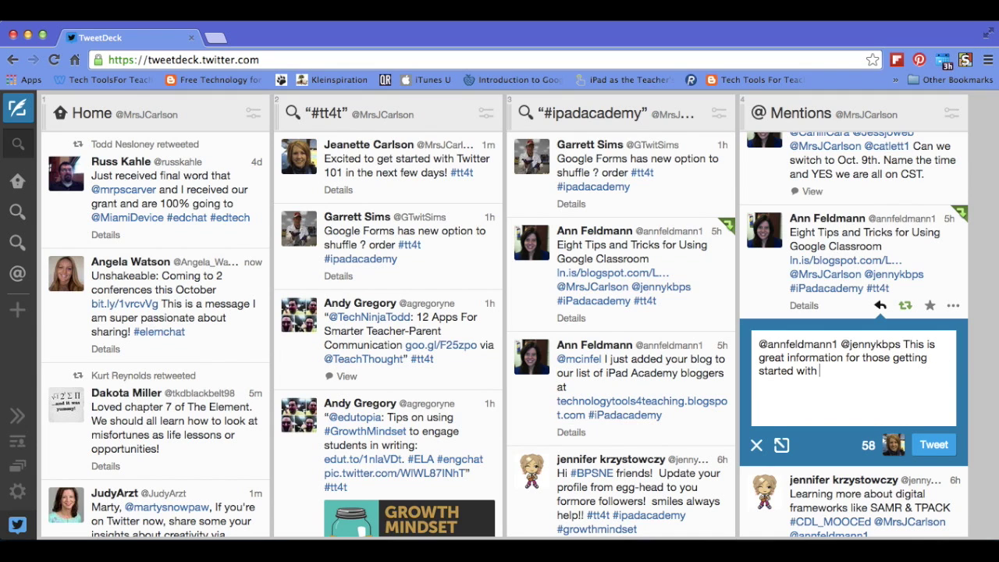
text(Google Classroom.)
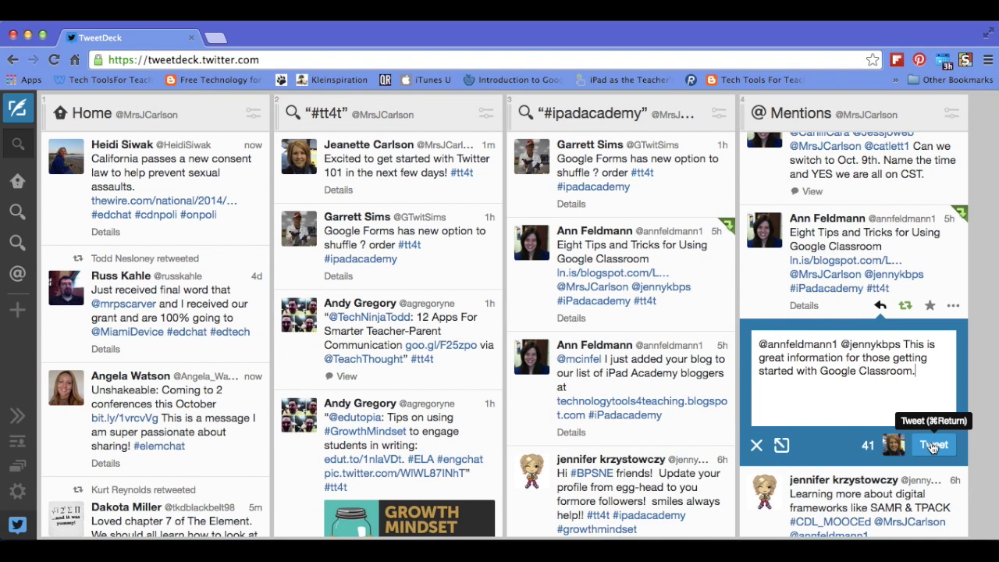
click(934, 445)
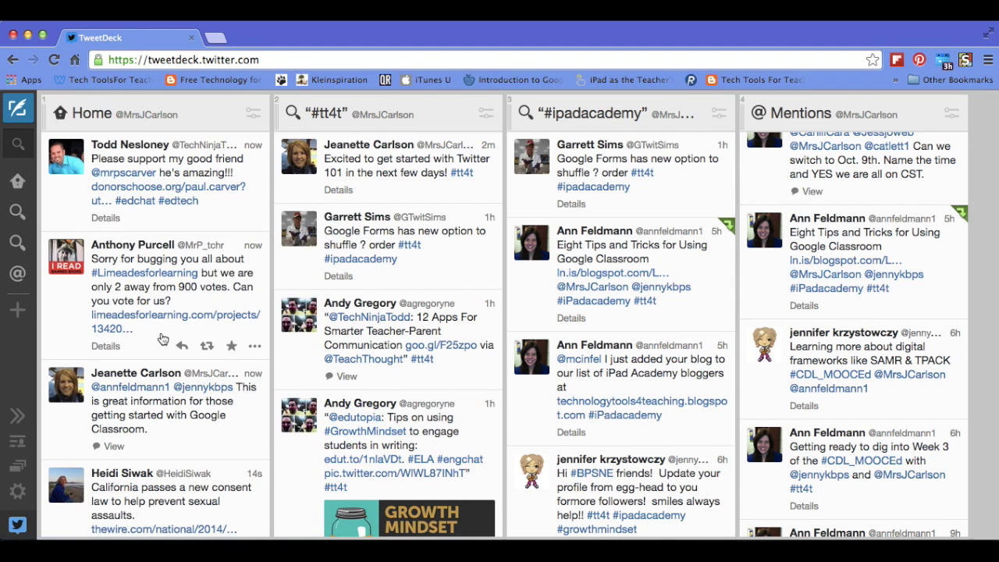
Scroll the Home column down to the 'Excited to get started' #tt4t tweet
scroll(162, 338, down, 10)
scroll(163, 338, down, 5)
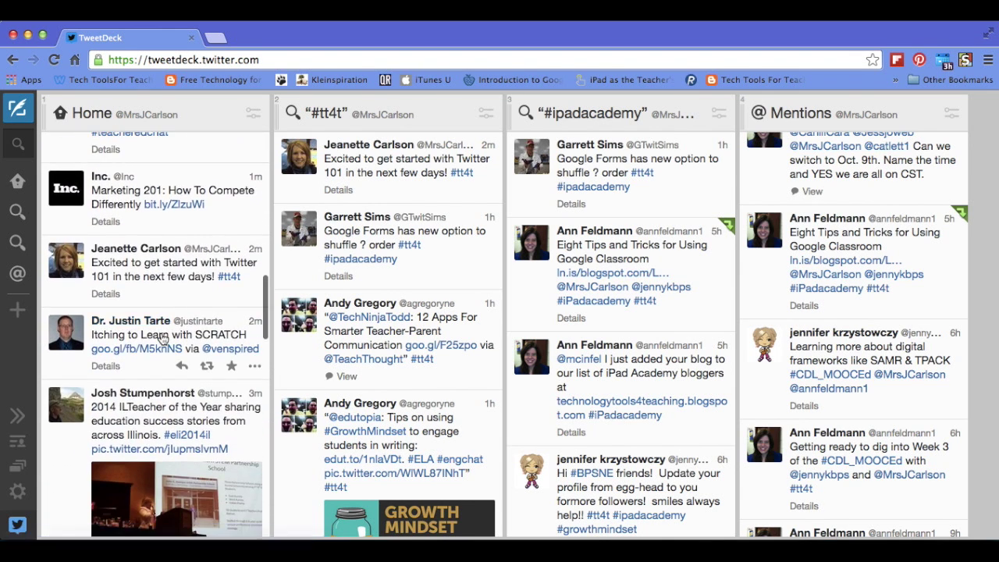
scroll(164, 304, down, 2)
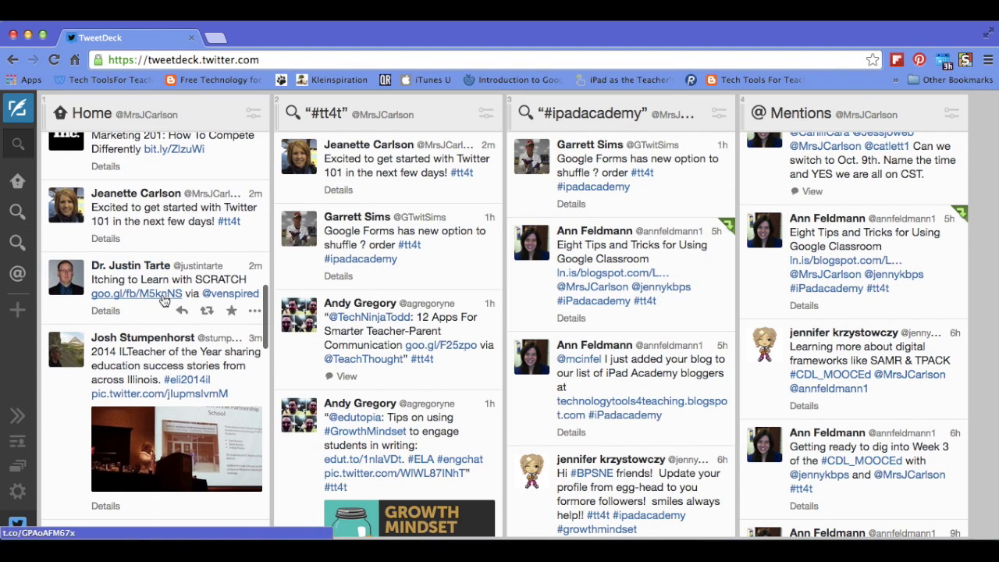
mouse_move(254, 244)
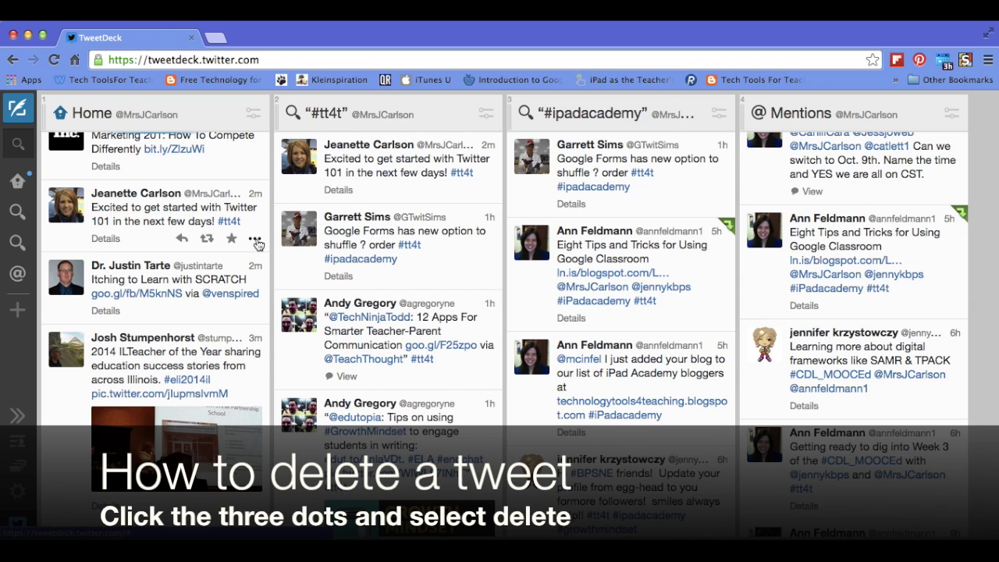
Delete the Twitter 101 #tt4t tweet from its options menu
click(256, 240)
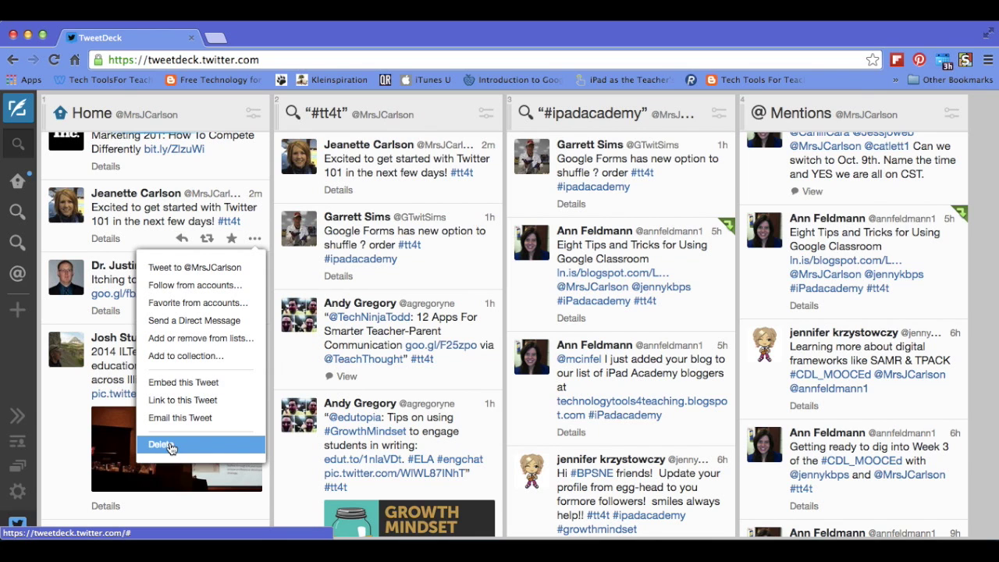
click(162, 445)
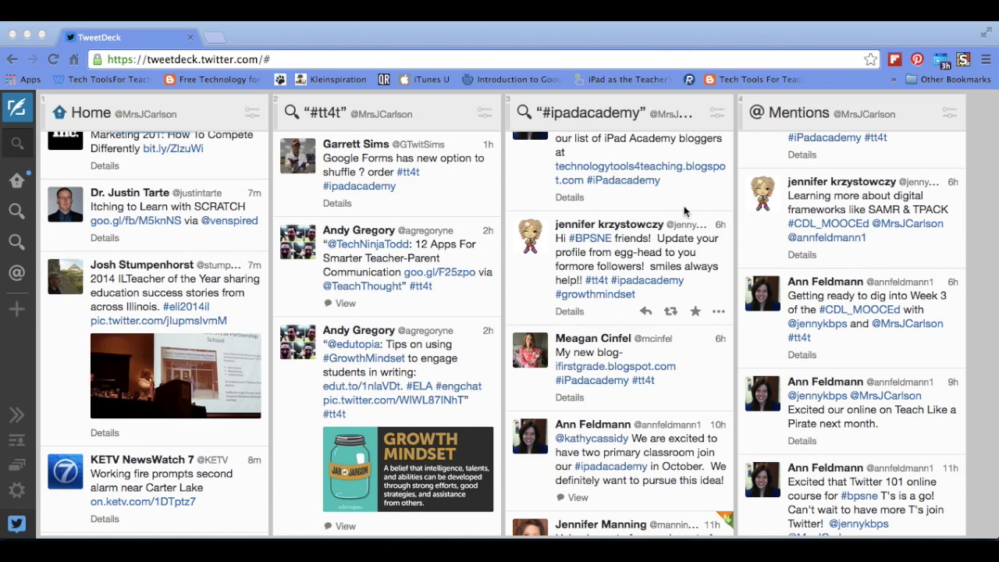
click(886, 250)
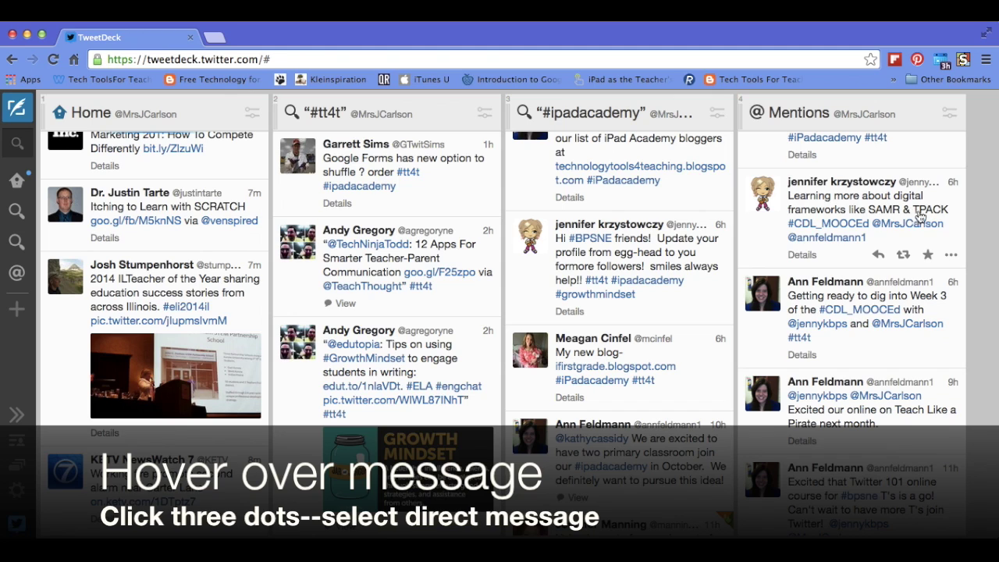
Choose Send a Direct Message from the SAMR & TPACK mention's options menu
click(951, 258)
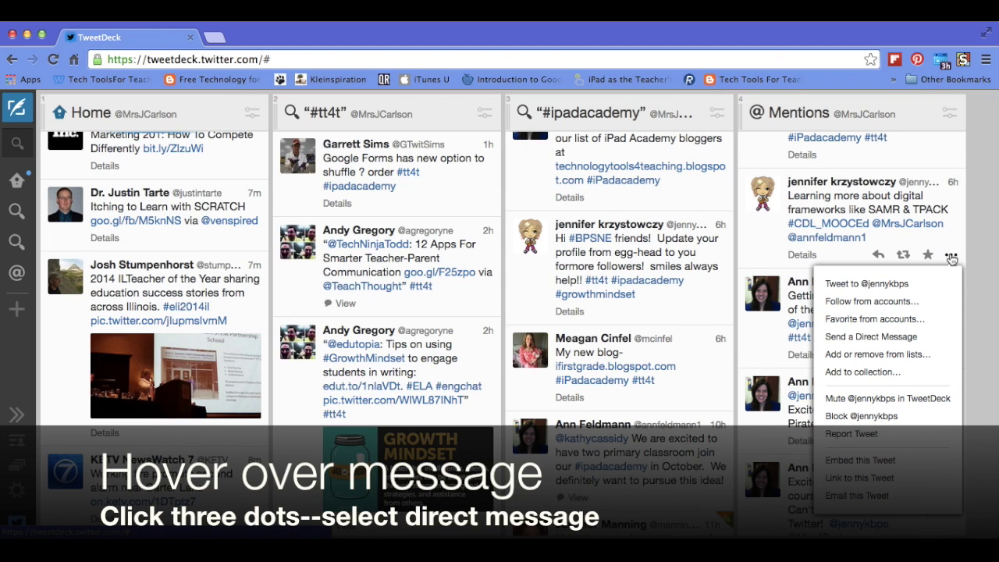
click(873, 338)
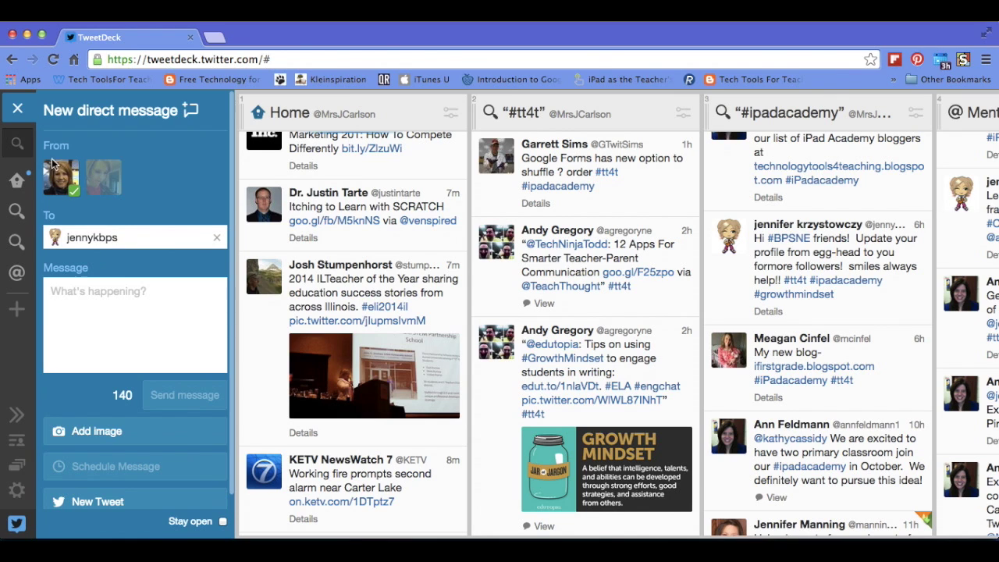
Discard the DM draft and start a new direct message, choosing the author's handle from the suggestions
click(18, 111)
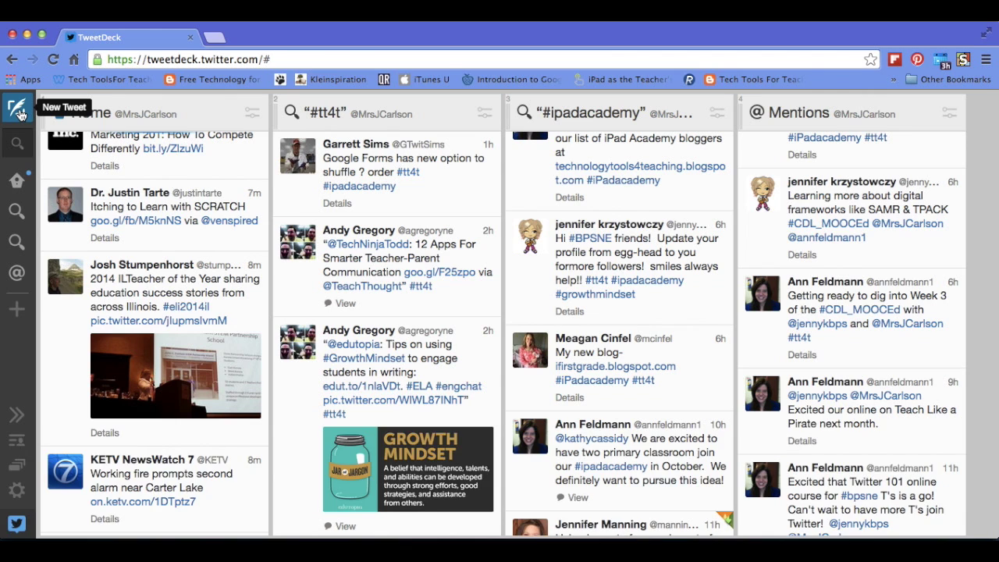
click(20, 115)
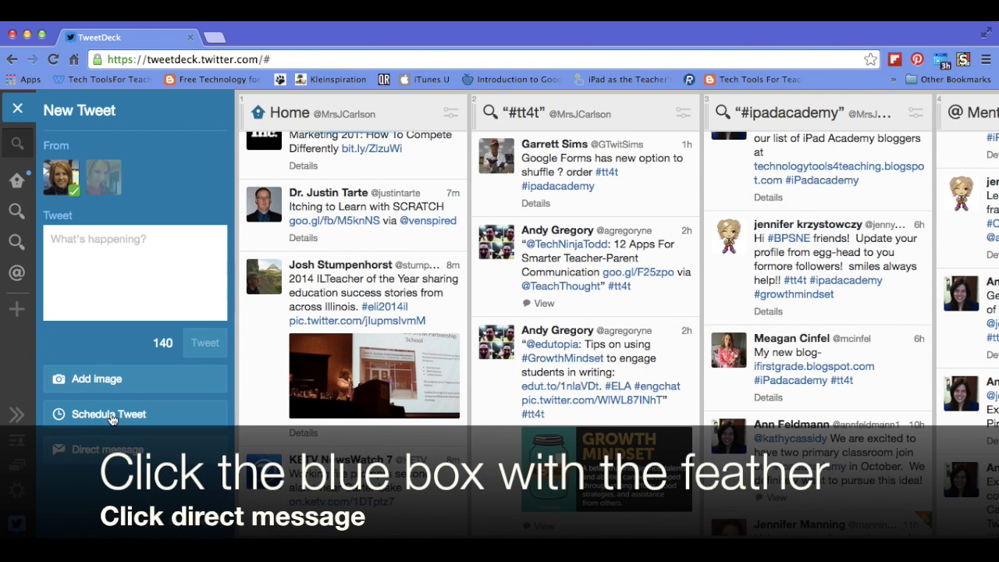
click(109, 449)
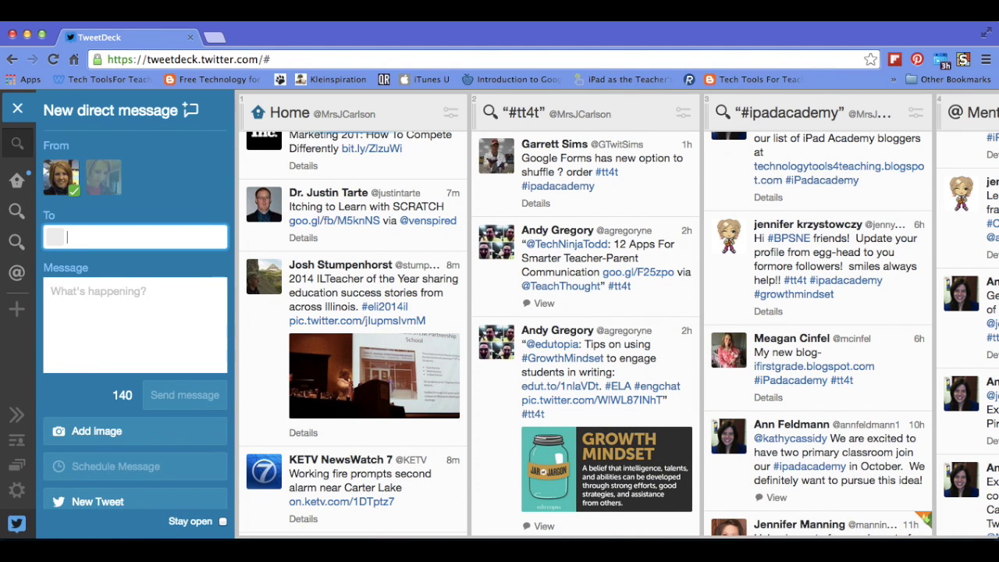
text(@jenny)
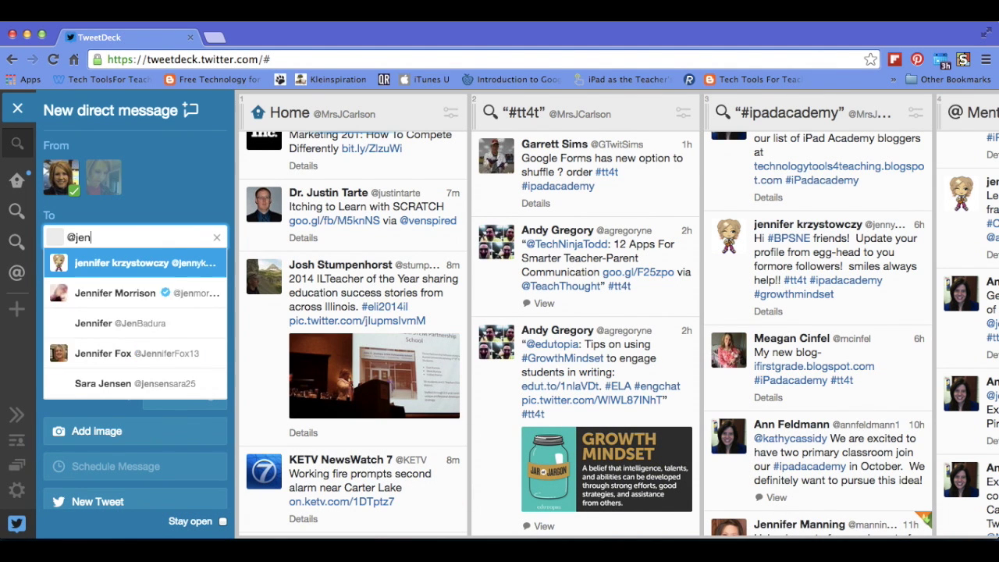
click(131, 270)
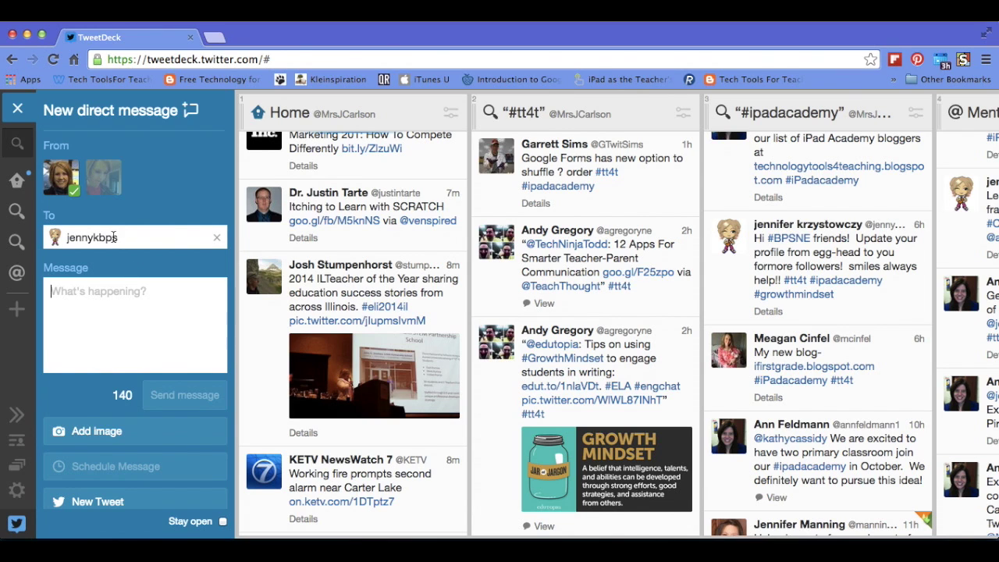
Write and send the direct message 'Just practicing with Tweetdeck tonight!', fixing typos along the way
click(113, 292)
text(Just )
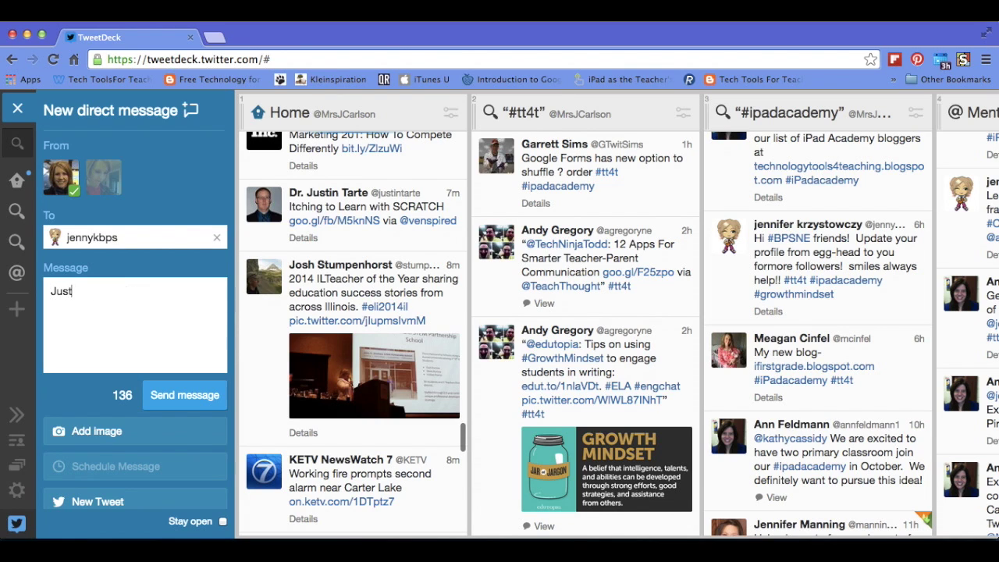
text(practicing with Tweet)
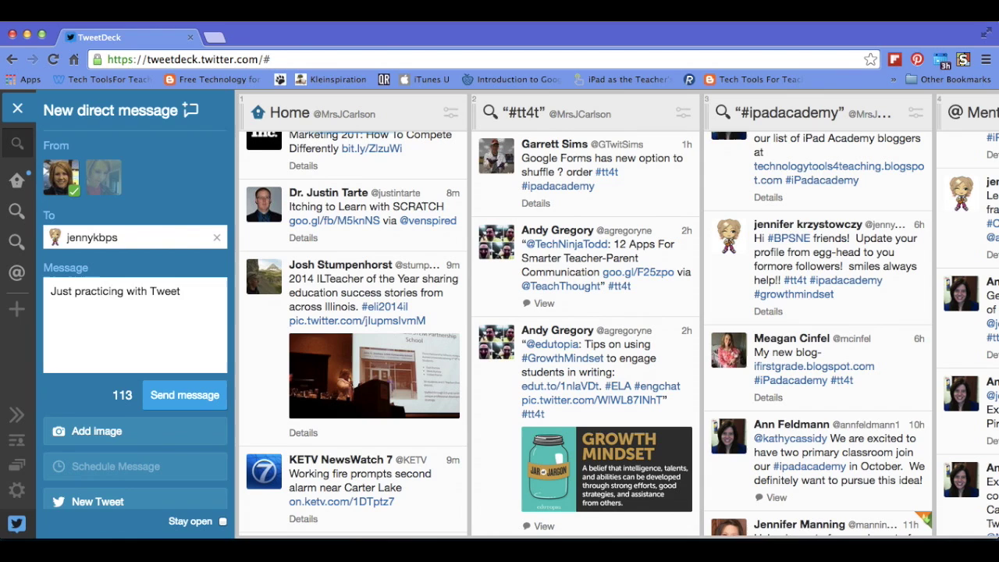
key(BackSpace)
text(deck tonight!)
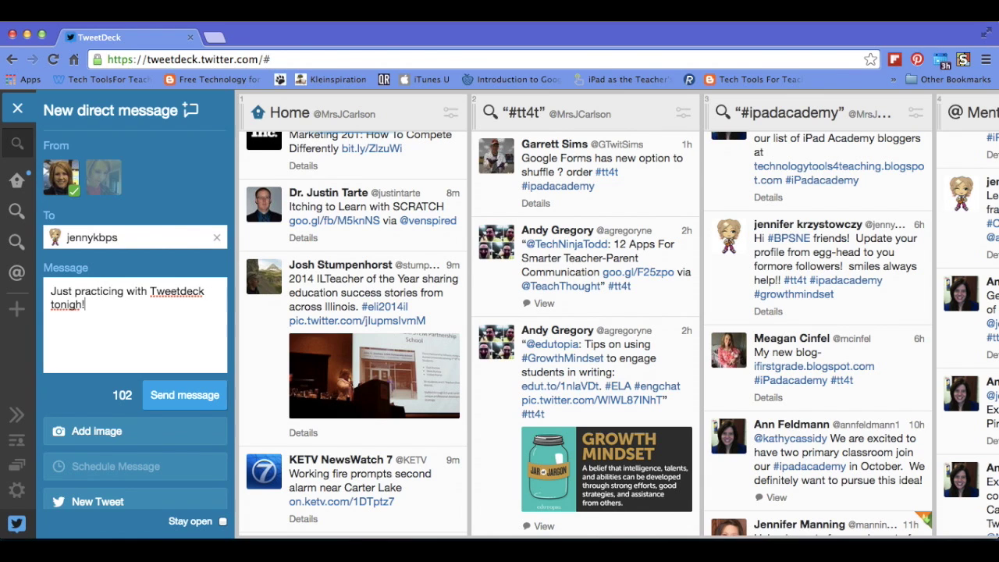
key(Left)
text(t)
key(Right)
click(184, 398)
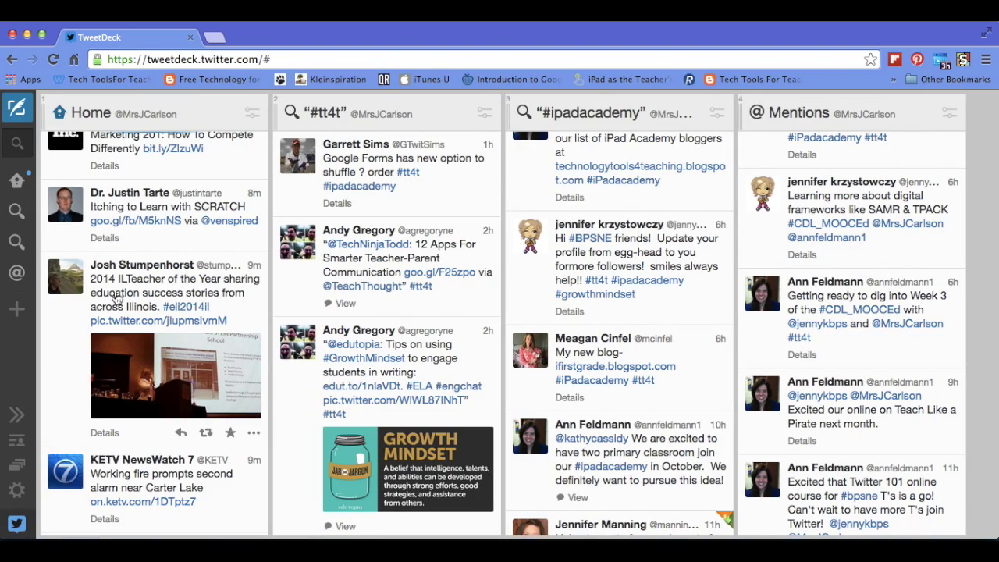
Jump the Home column back to its newest tweets and scroll through the feed to check it
scroll(115, 297, down, 10)
scroll(116, 297, up, 8)
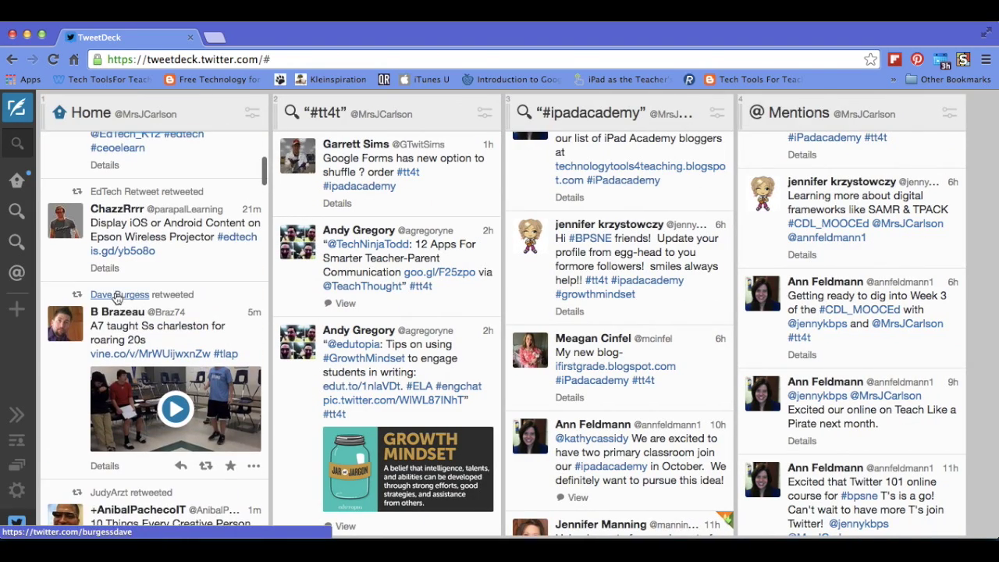
click(19, 183)
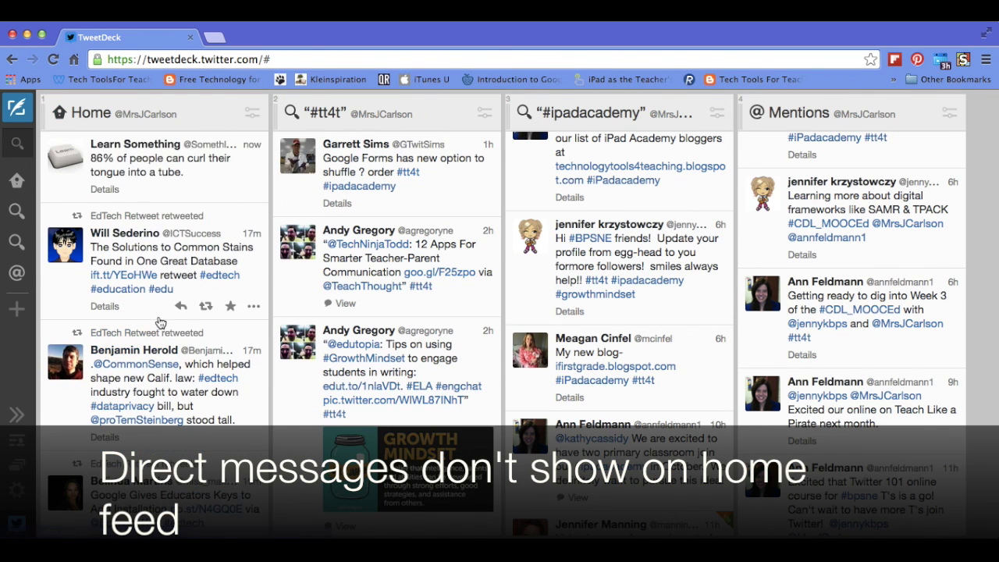
scroll(157, 344, down, 5)
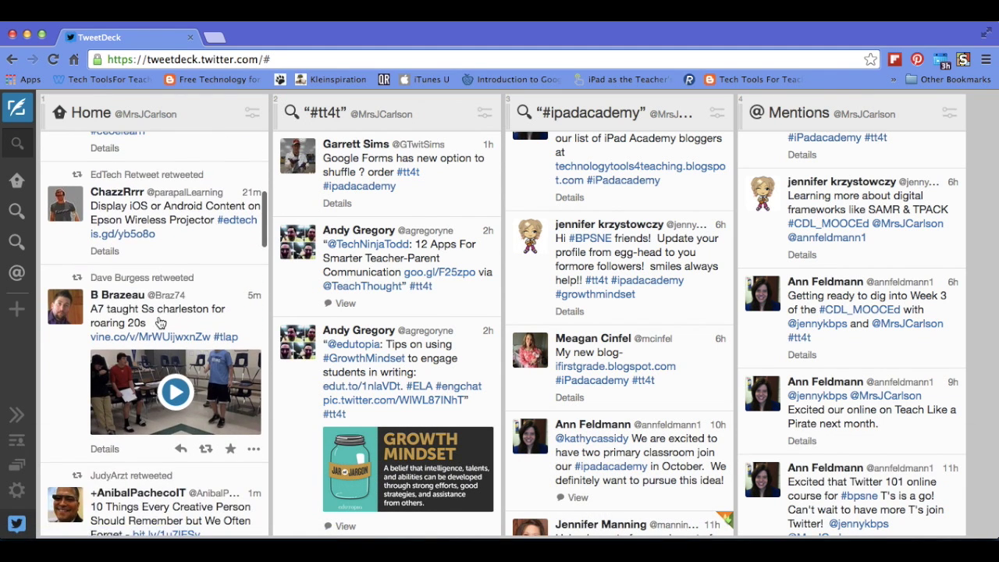
scroll(160, 323, up, 5)
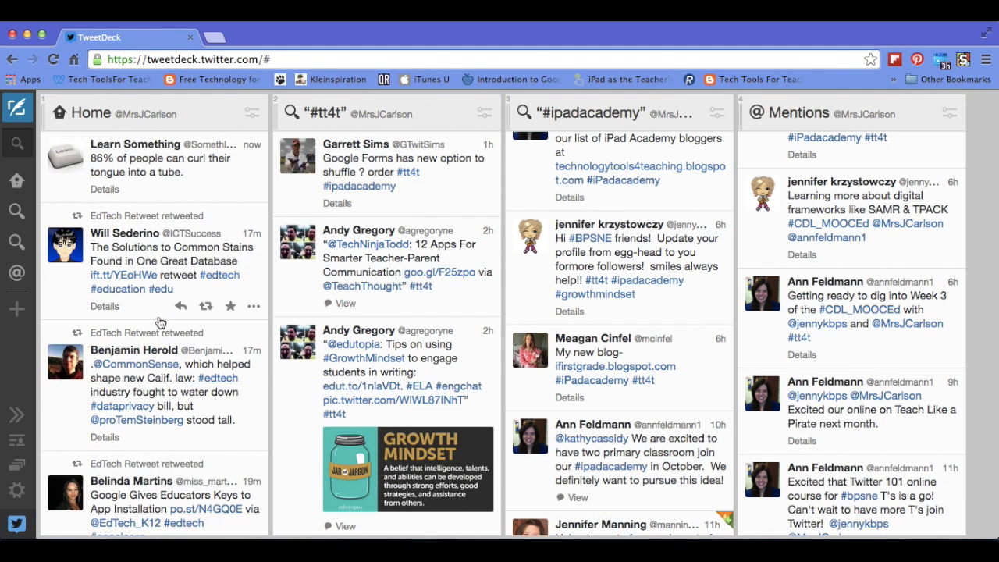